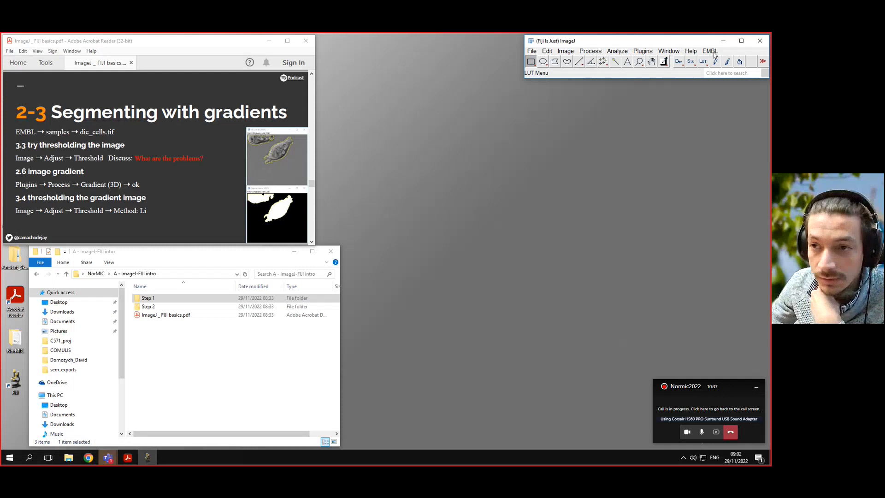
- Open the dic_cell.tif sample image from the EMBL samples collection
{"action": "left_click", "coordinate": [712, 51]}
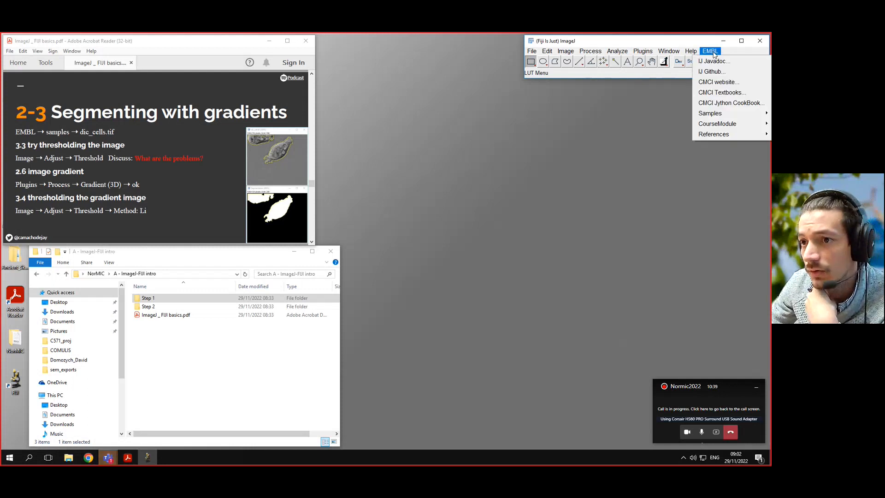
{"action": "mouse_move", "coordinate": [705, 114]}
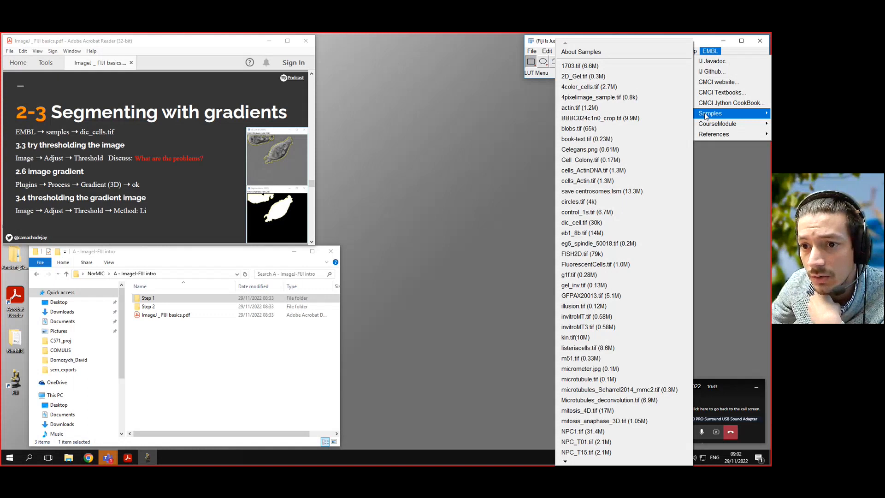
{"action": "left_click", "coordinate": [583, 222]}
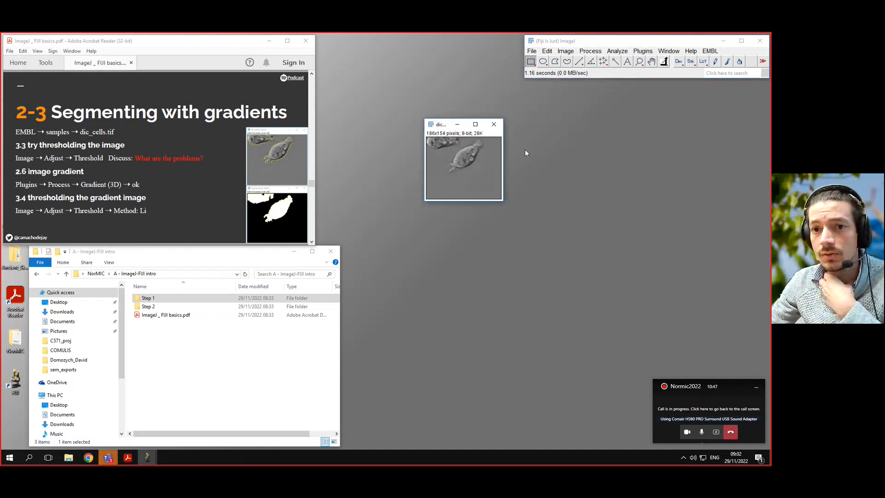
{"action": "key", "text": "plus"}
{"action": "key", "text": "plus"}
{"action": "key", "text": "plus"}
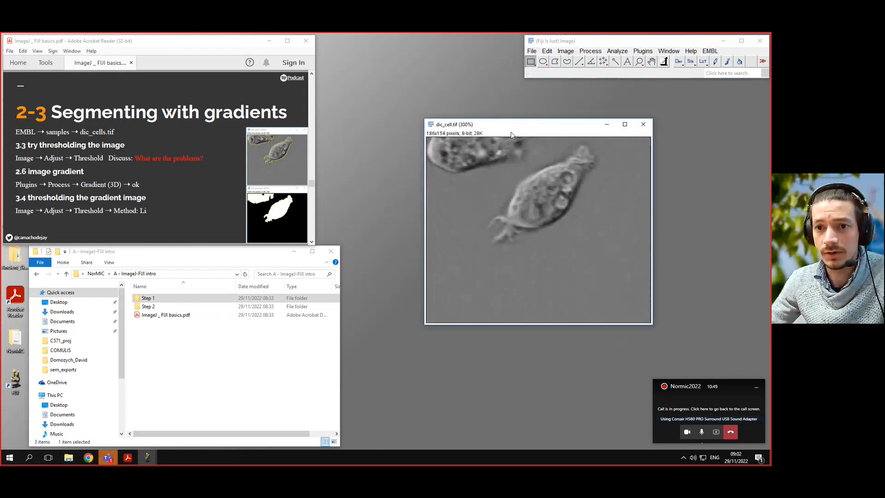
{"action": "left_click_drag", "start_coordinate": [510, 129], "coordinate": [545, 132]}
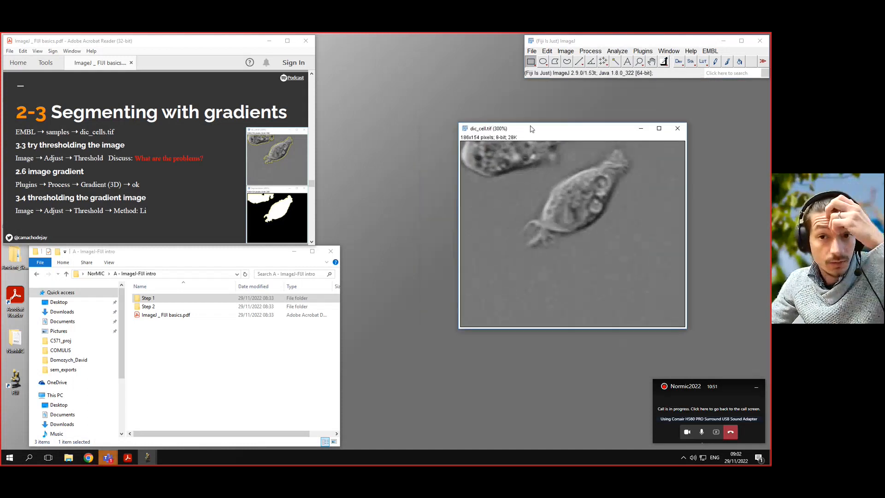
- Save the image as a TIFF named dic_cell.tif on the Desktop
{"action": "left_click", "coordinate": [532, 51]}
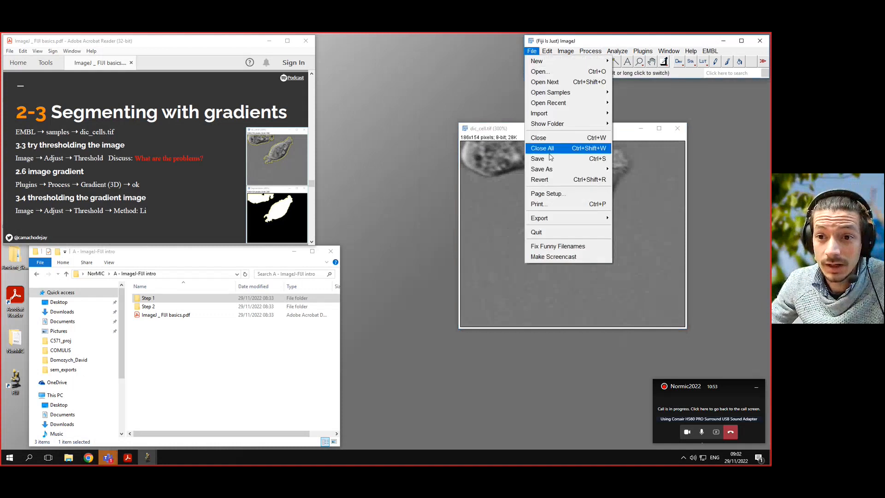
{"action": "mouse_move", "coordinate": [556, 170]}
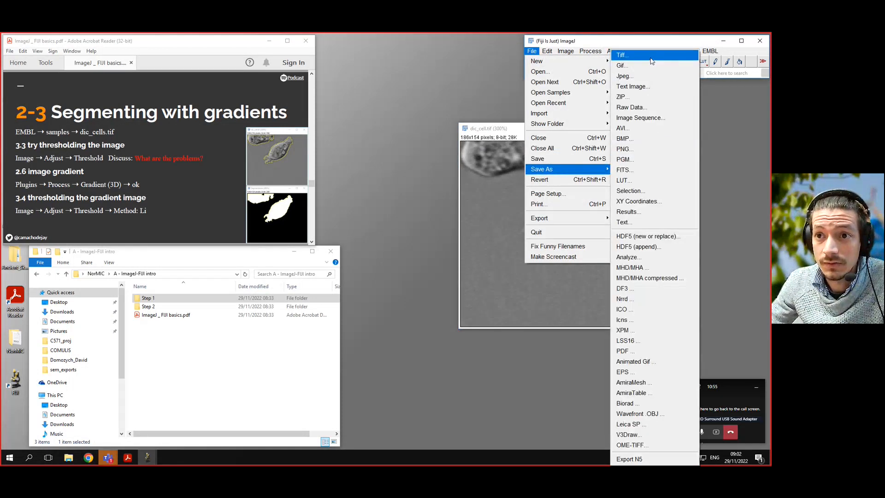
{"action": "left_click", "coordinate": [650, 60]}
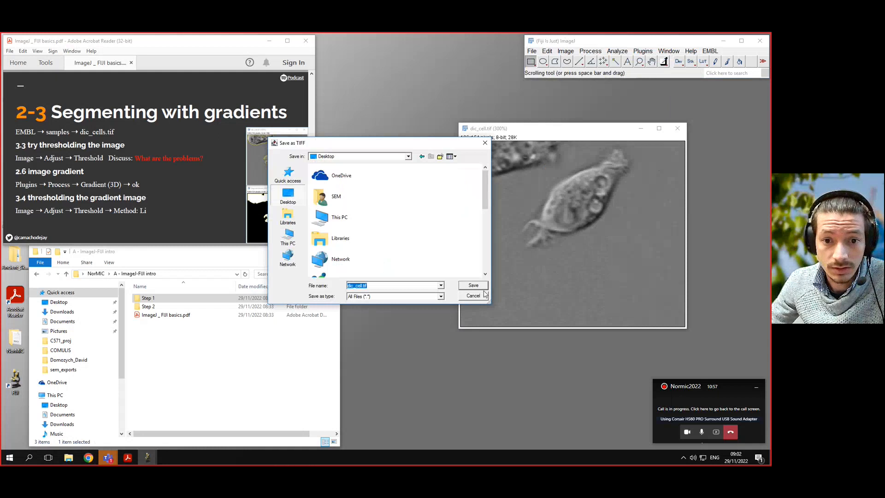
{"action": "left_click", "coordinate": [474, 286]}
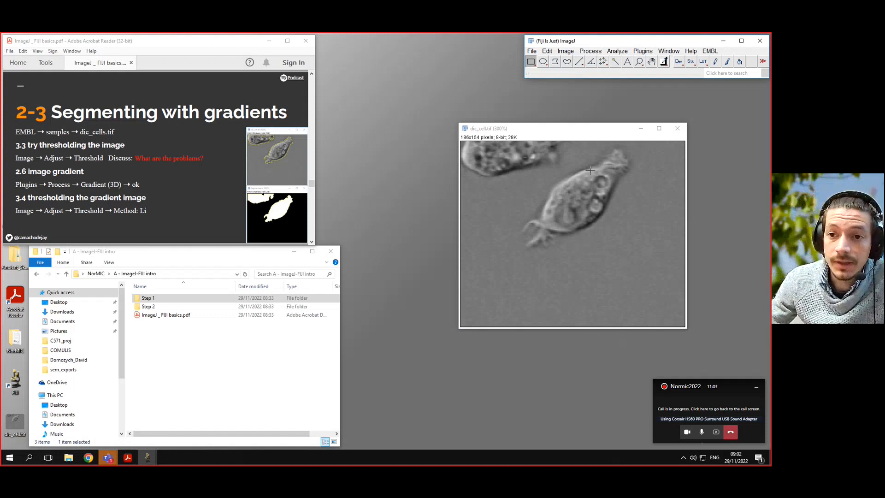
- Open the Threshold dialog on the cell image with the Li method and raise the lower threshold to about 140
{"action": "left_click_drag", "start_coordinate": [571, 130], "coordinate": [521, 120]}
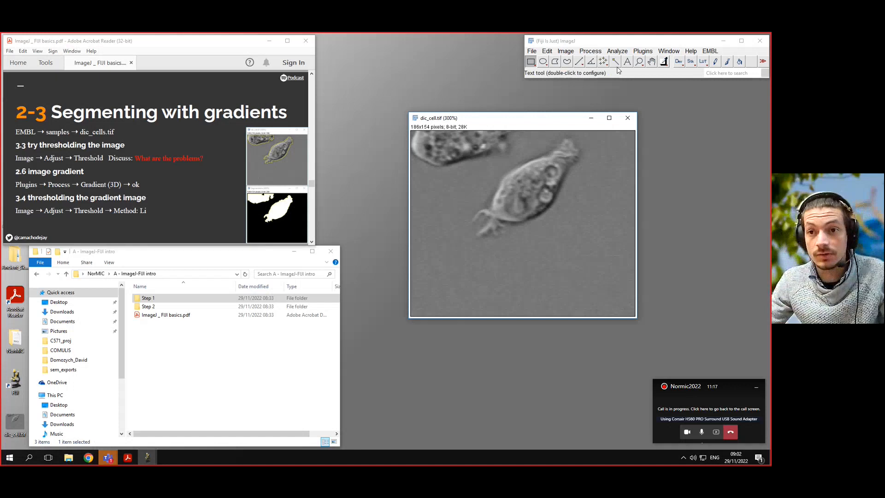
{"action": "left_click", "coordinate": [566, 51]}
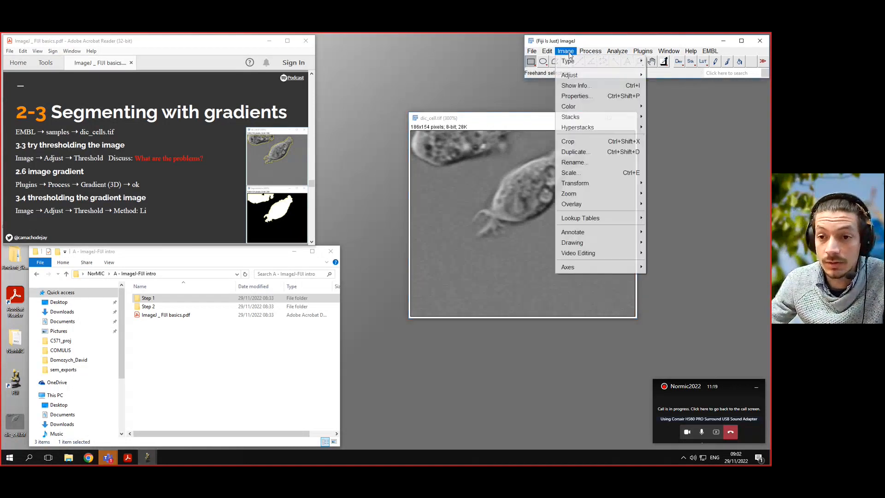
{"action": "mouse_move", "coordinate": [601, 81]}
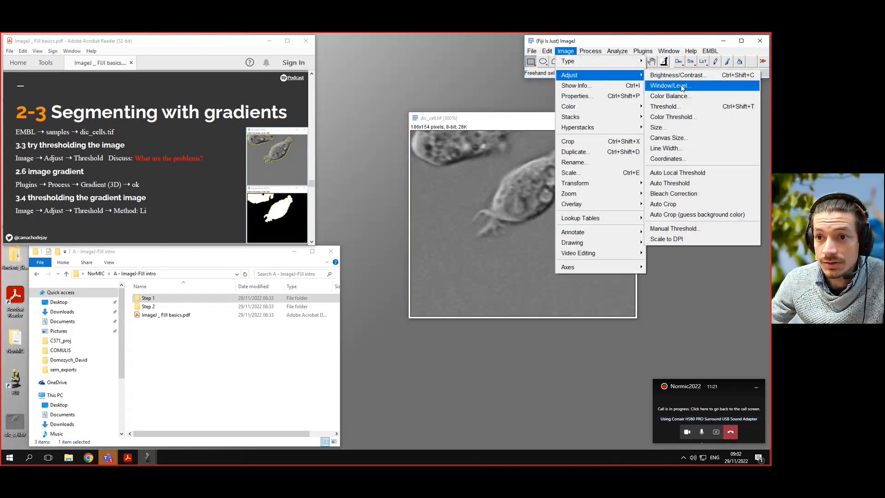
{"action": "left_click", "coordinate": [663, 106]}
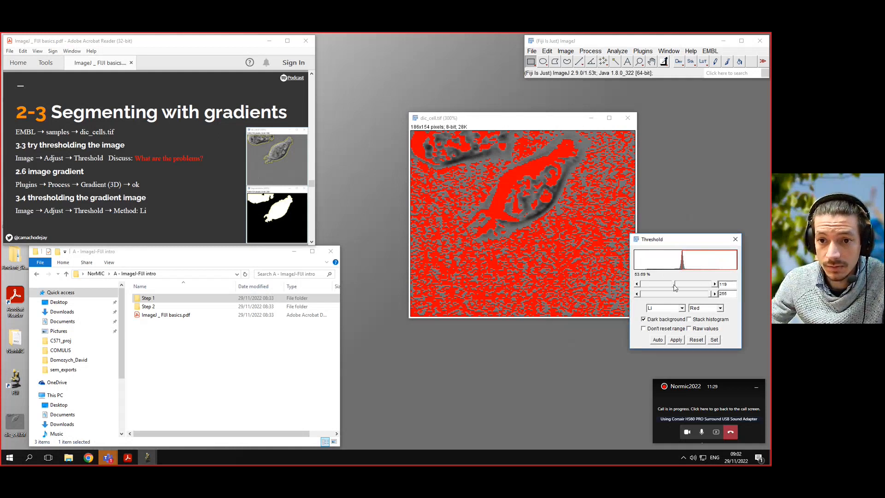
{"action": "left_click_drag", "start_coordinate": [673, 285], "coordinate": [680, 286]}
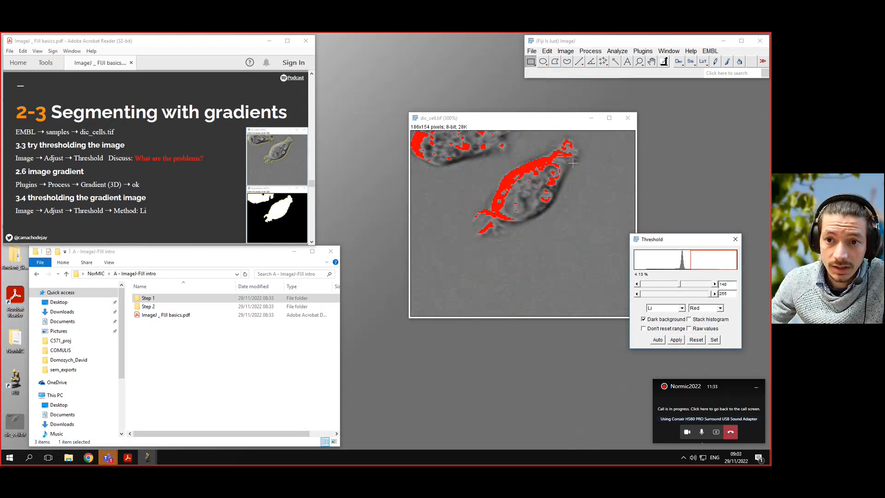
- Disable Dark background, lower the upper threshold to about 91, then reset the threshold and close the Threshold dialog
{"action": "left_click", "coordinate": [661, 321]}
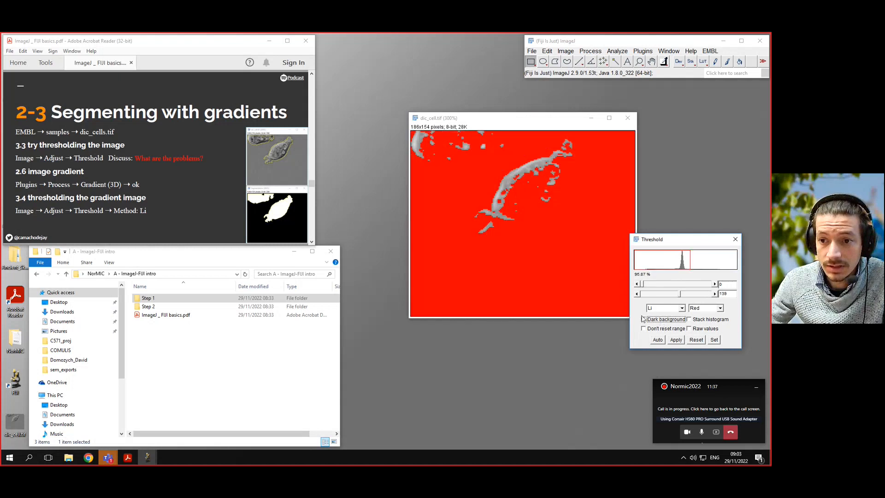
{"action": "left_click", "coordinate": [690, 261]}
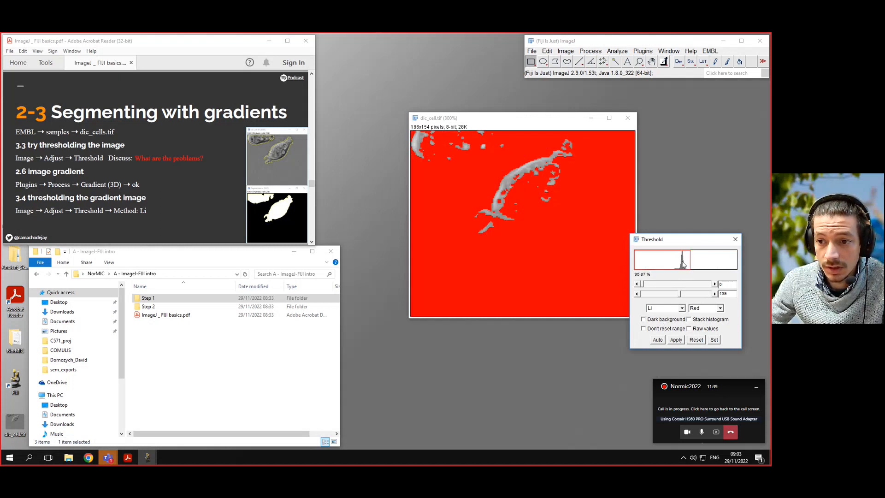
{"action": "left_click_drag", "start_coordinate": [680, 298], "coordinate": [667, 295]}
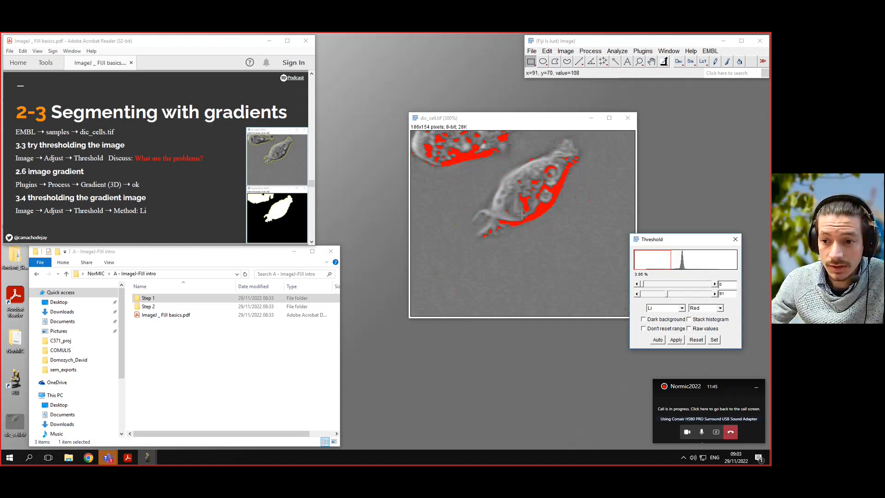
{"action": "left_click", "coordinate": [696, 340]}
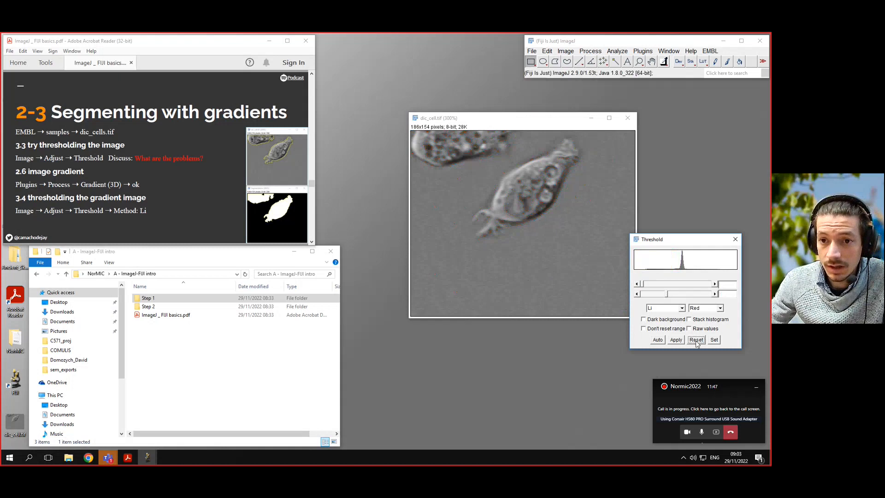
{"action": "left_click", "coordinate": [735, 239]}
- Run Gradient (3D) on the cell image with Use calibration enabled
{"action": "left_click_drag", "start_coordinate": [566, 118], "coordinate": [540, 115]}
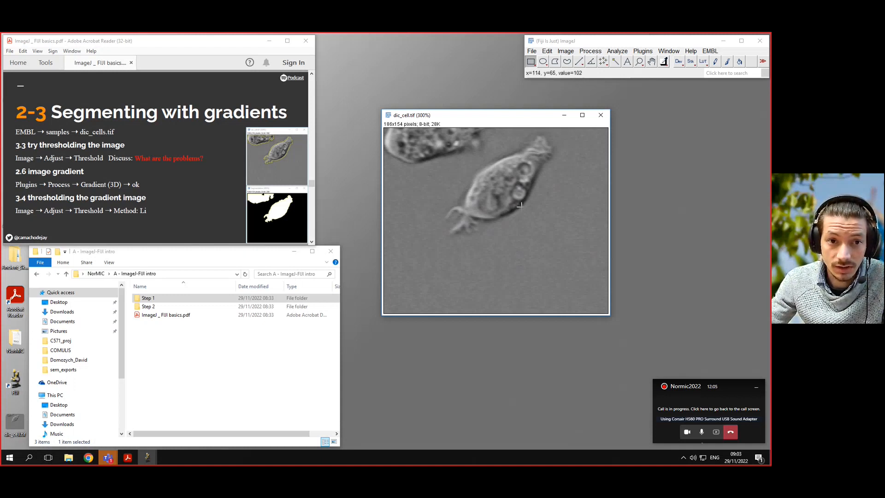
{"action": "left_click", "coordinate": [722, 74]}
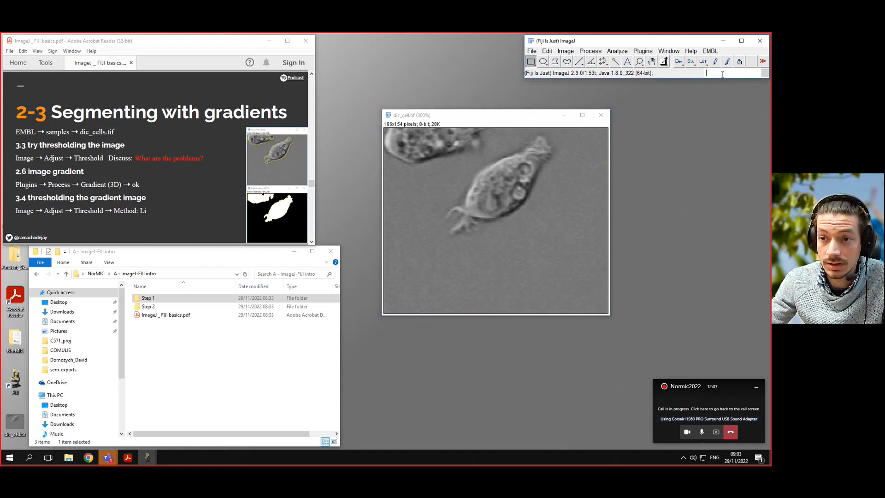
{"action": "type", "text": "gra"}
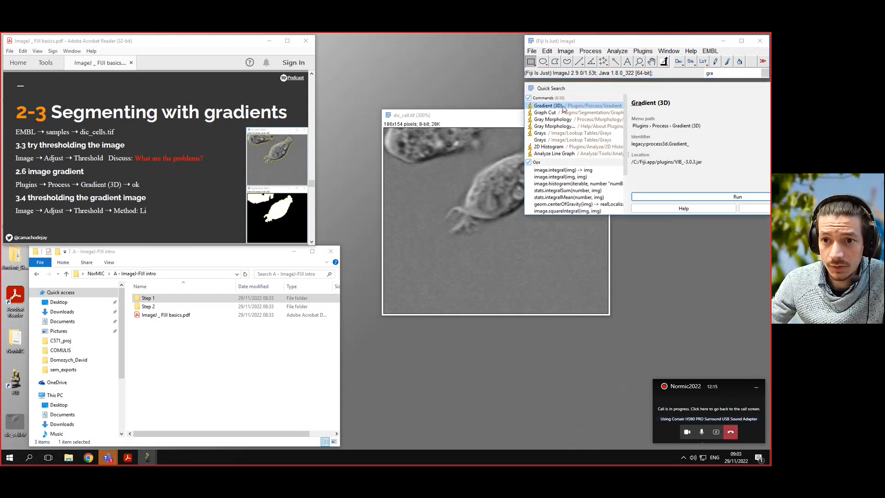
{"action": "left_click", "coordinate": [691, 196]}
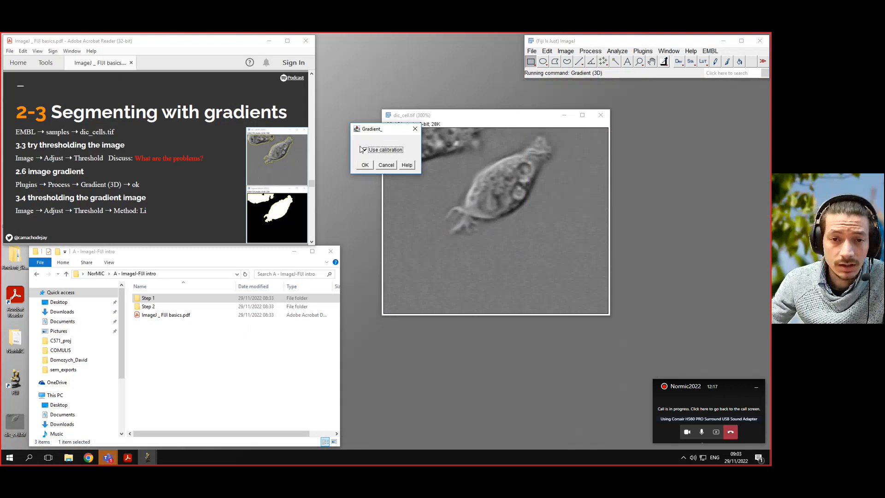
{"action": "left_click_drag", "start_coordinate": [380, 132], "coordinate": [404, 171]}
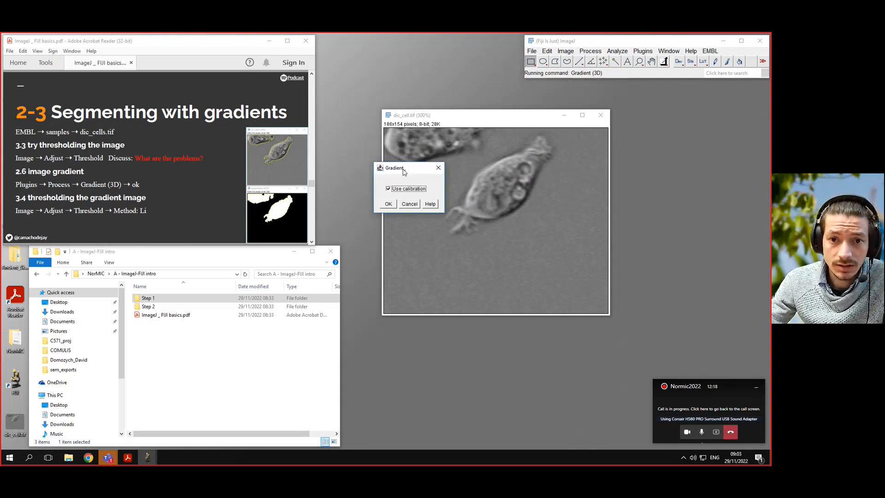
{"action": "left_click", "coordinate": [388, 204]}
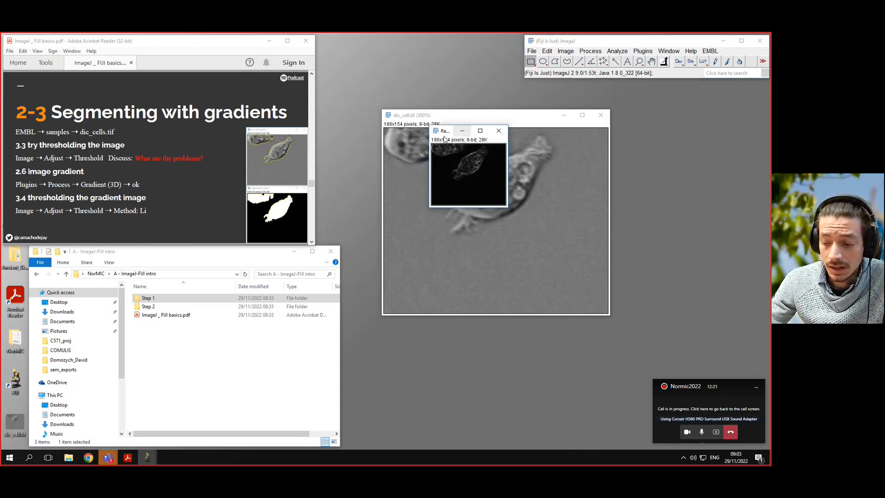
- Draw a rectangular selection covering the whole gradient image
{"action": "key", "text": "plus"}
{"action": "key", "text": "plus"}
{"action": "key", "text": "plus"}
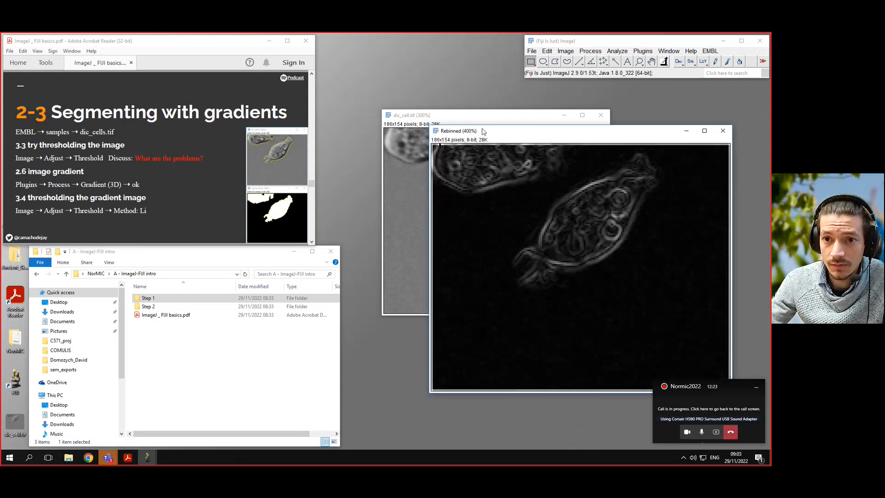
{"action": "left_click_drag", "start_coordinate": [483, 132], "coordinate": [427, 136]}
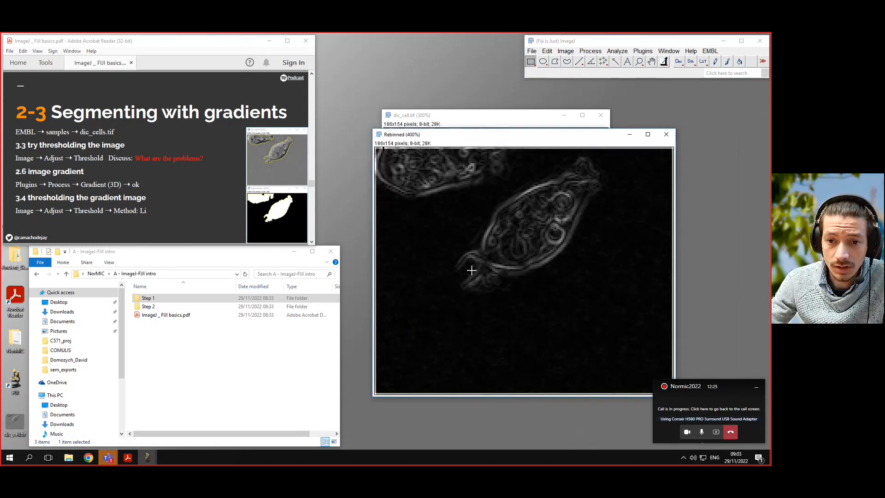
{"action": "left_click_drag", "start_coordinate": [522, 135], "coordinate": [552, 142]}
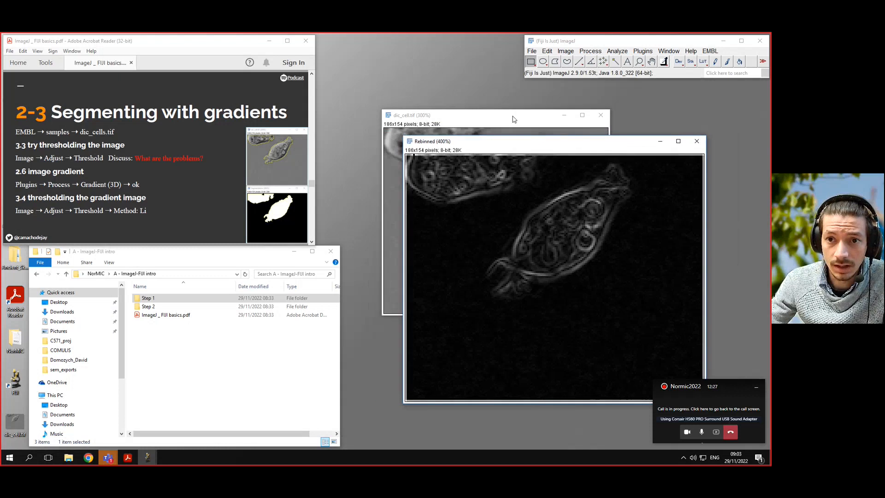
{"action": "left_click_drag", "start_coordinate": [513, 118], "coordinate": [474, 105]}
{"action": "left_click", "coordinate": [613, 146]}
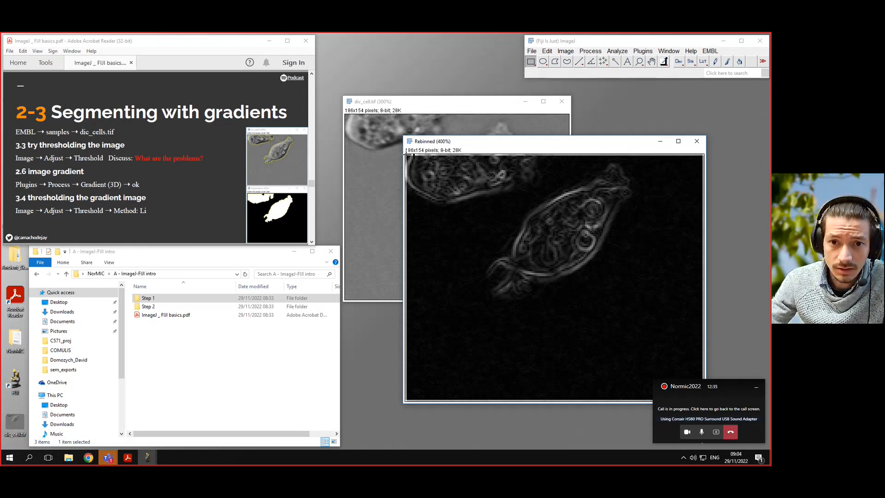
{"action": "left_click_drag", "start_coordinate": [406, 156], "coordinate": [702, 398]}
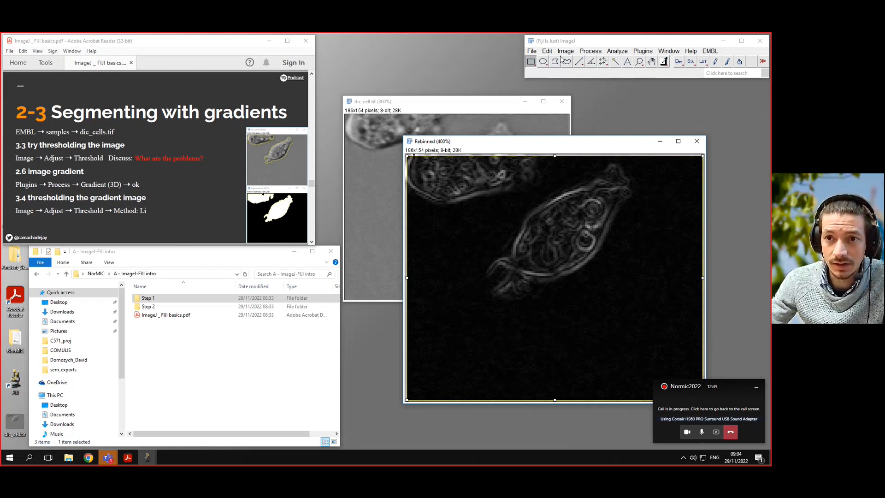
- Restore that selection onto the original dic_cell image
{"action": "left_click", "coordinate": [431, 104]}
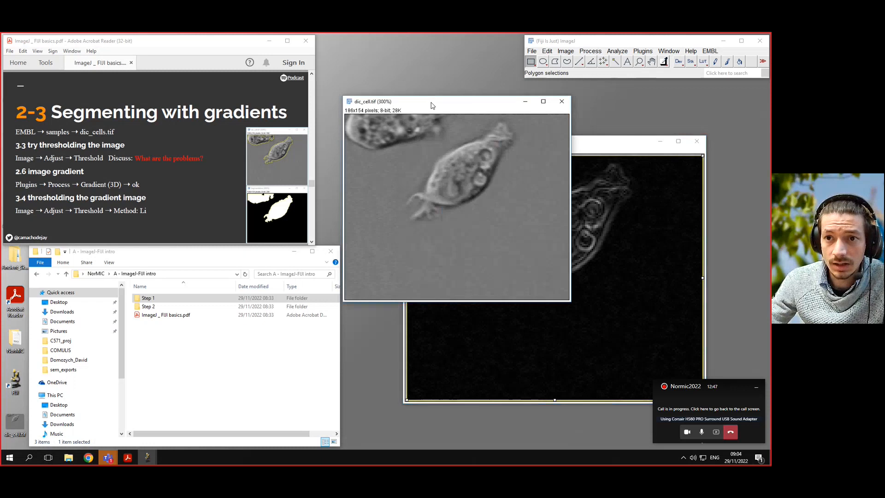
{"action": "left_click", "coordinate": [547, 52]}
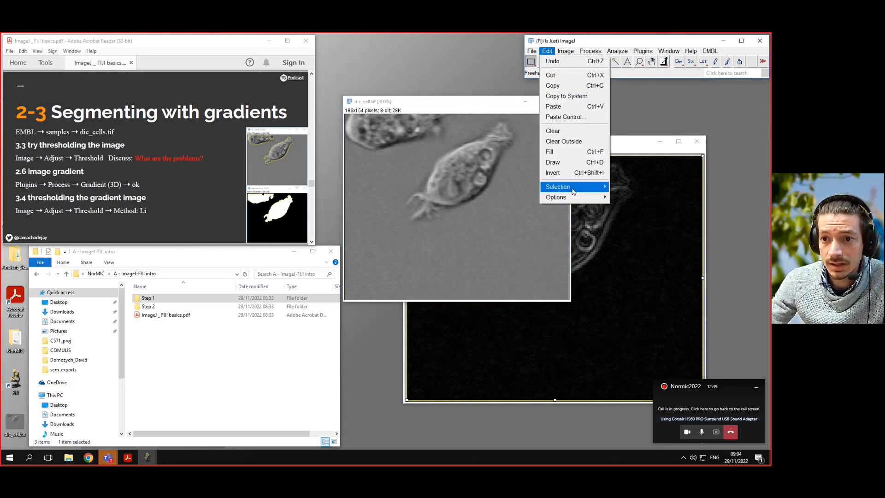
{"action": "mouse_move", "coordinate": [573, 188]}
{"action": "left_click", "coordinate": [660, 160]}
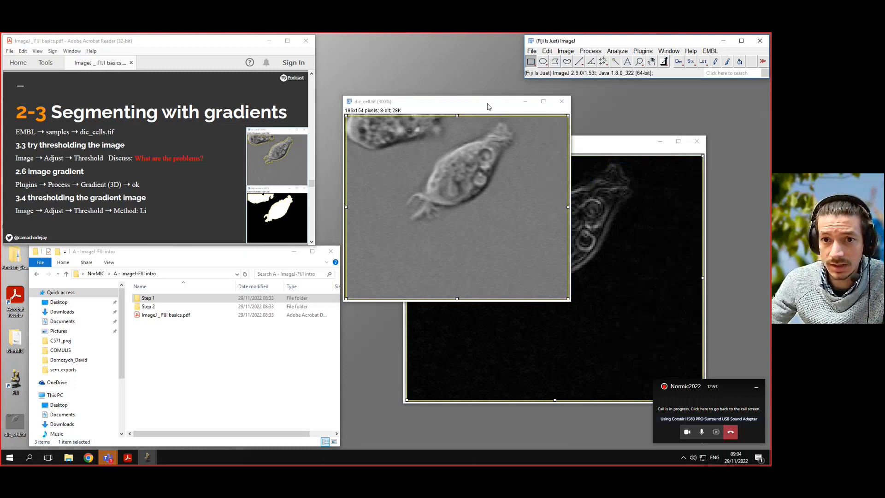
- Crop the dic_cell image to the restored selection
{"action": "left_click", "coordinate": [547, 52]}
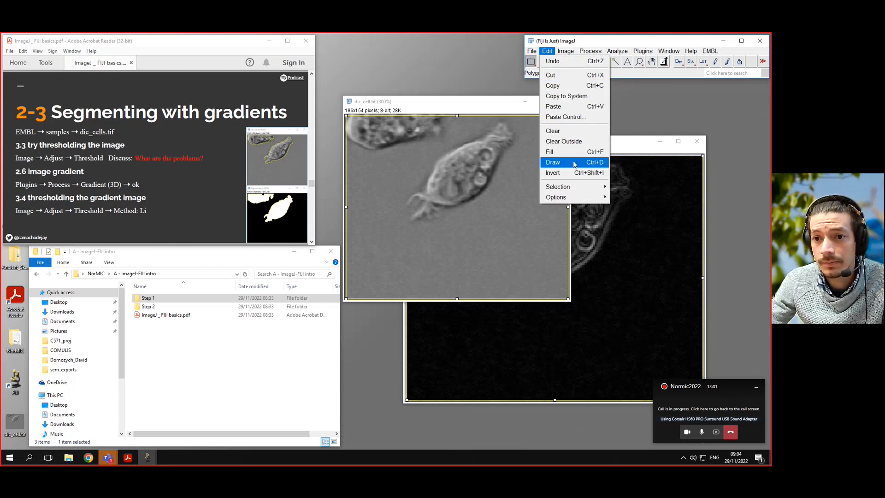
{"action": "mouse_move", "coordinate": [562, 51]}
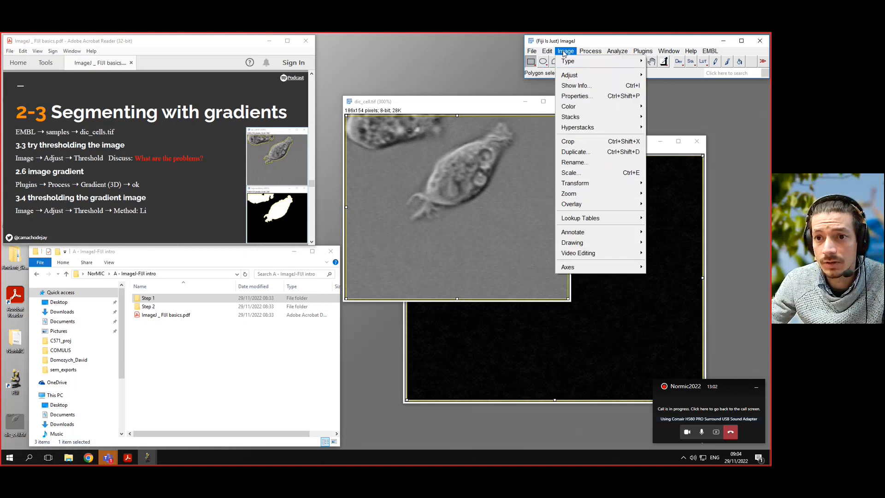
{"action": "left_click", "coordinate": [571, 142]}
- Crop the gradient image to its current selection
{"action": "left_click", "coordinate": [565, 51]}
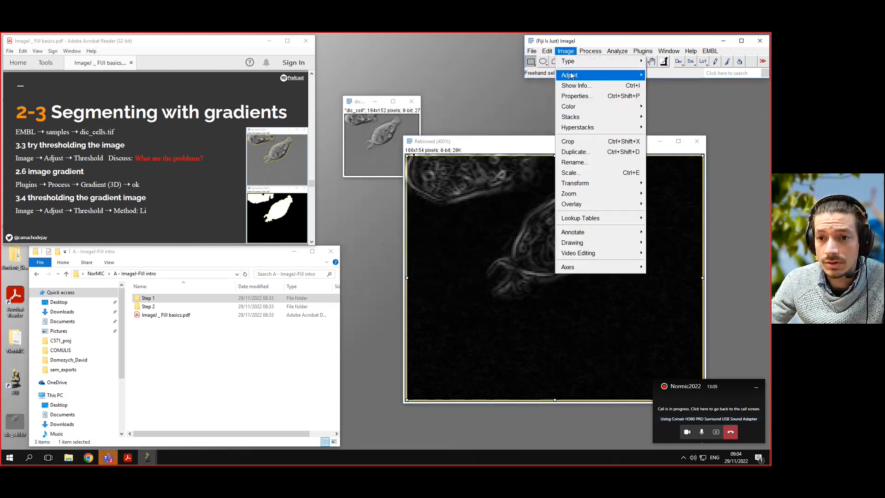
{"action": "left_click", "coordinate": [568, 141]}
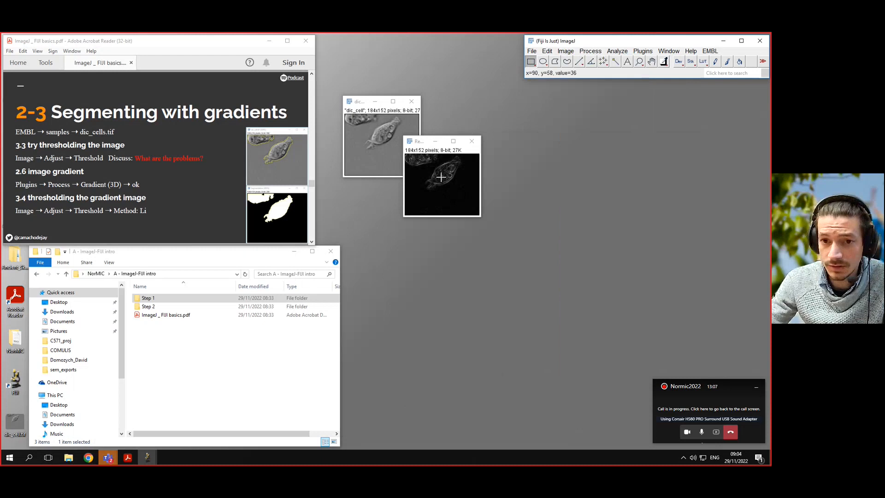
{"action": "key", "text": "plus"}
{"action": "key", "text": "plus"}
{"action": "key", "text": "plus"}
{"action": "left_click_drag", "start_coordinate": [484, 142], "coordinate": [543, 124]}
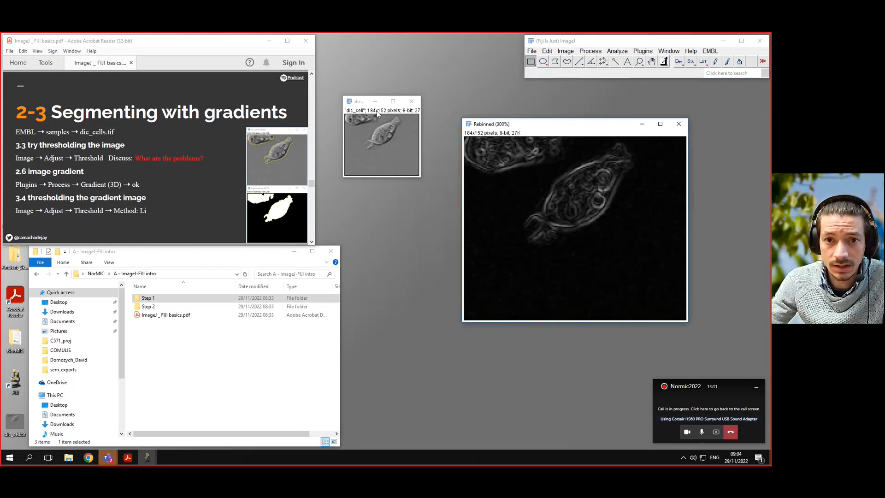
- Open Threshold on the gradient image and enable Dark background
{"action": "left_click", "coordinate": [358, 106]}
{"action": "key", "text": "plus"}
{"action": "key", "text": "plus"}
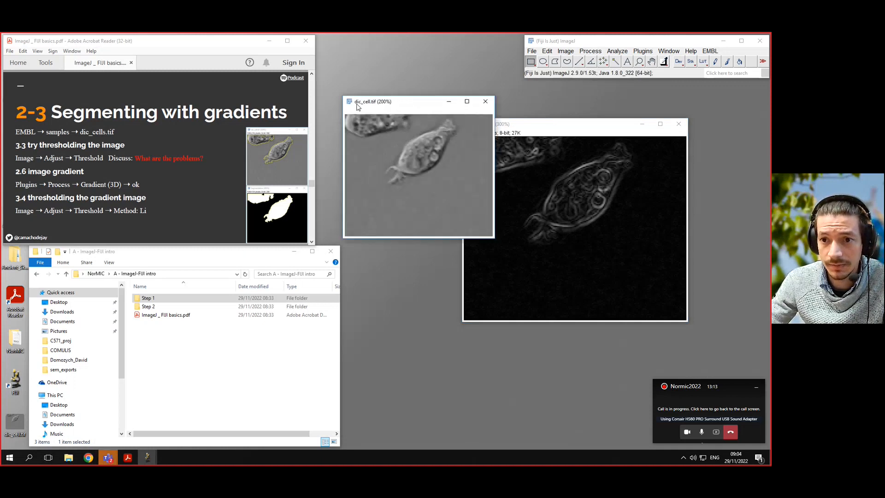
{"action": "left_click", "coordinate": [540, 170]}
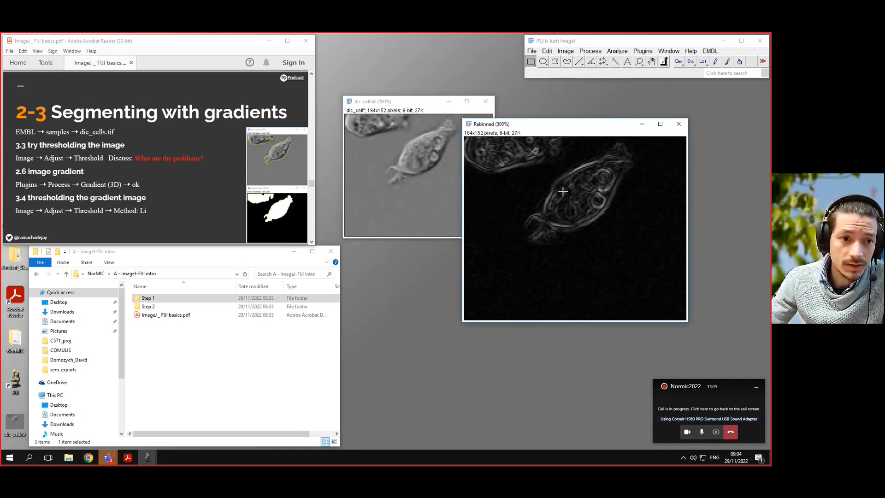
{"action": "left_click", "coordinate": [565, 51]}
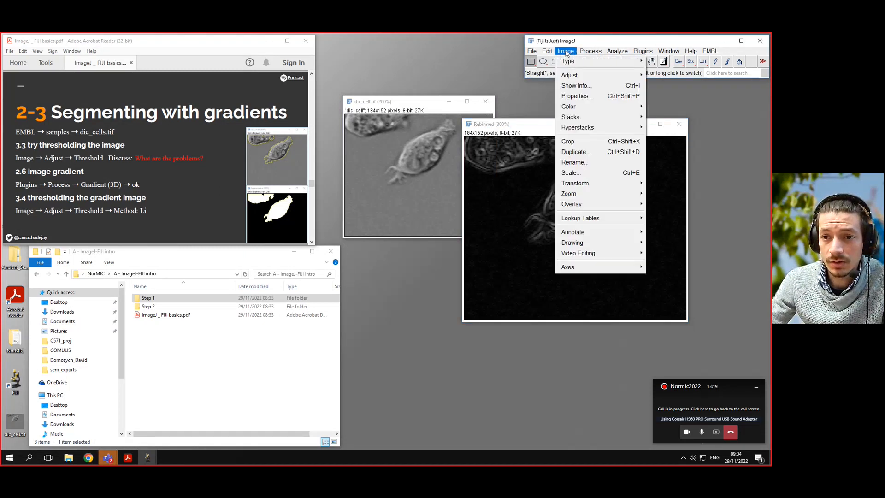
{"action": "mouse_move", "coordinate": [603, 77]}
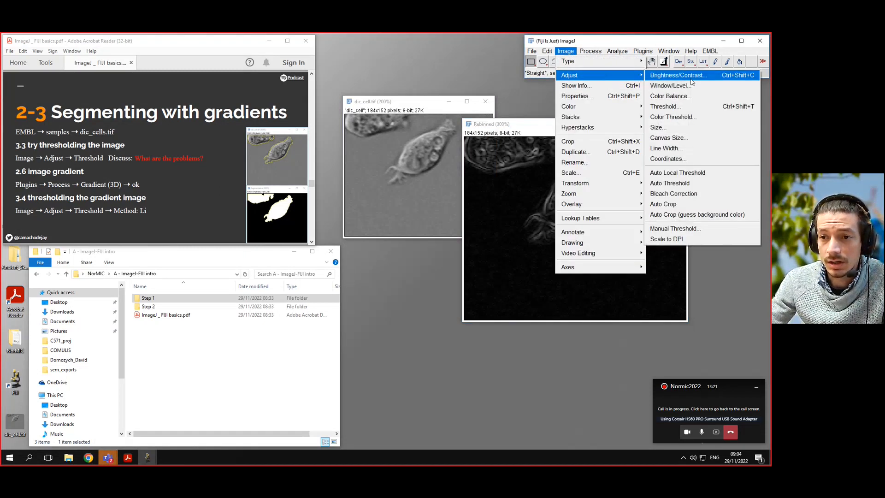
{"action": "left_click", "coordinate": [693, 112]}
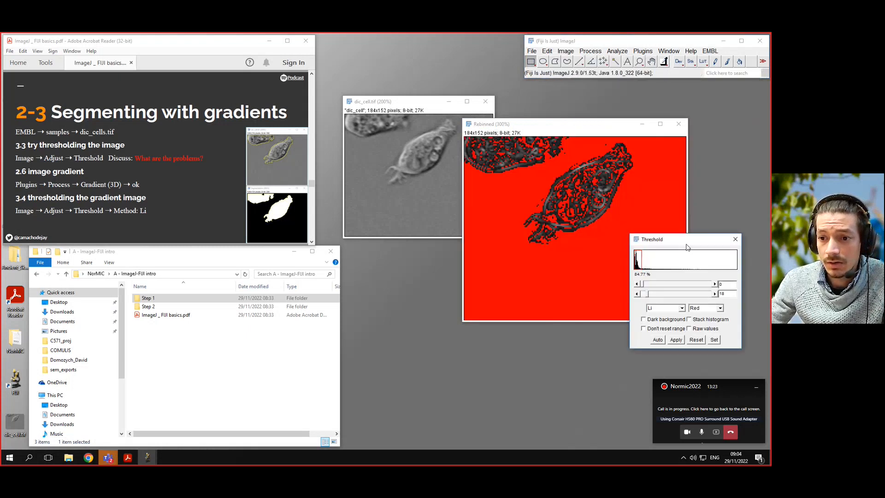
{"action": "left_click", "coordinate": [662, 321]}
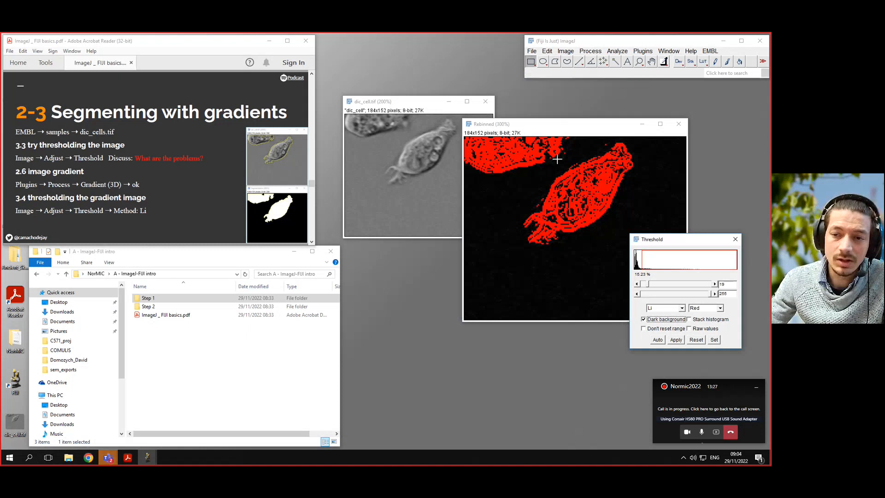
{"action": "left_click", "coordinate": [662, 308]}
{"action": "left_click", "coordinate": [659, 321]}
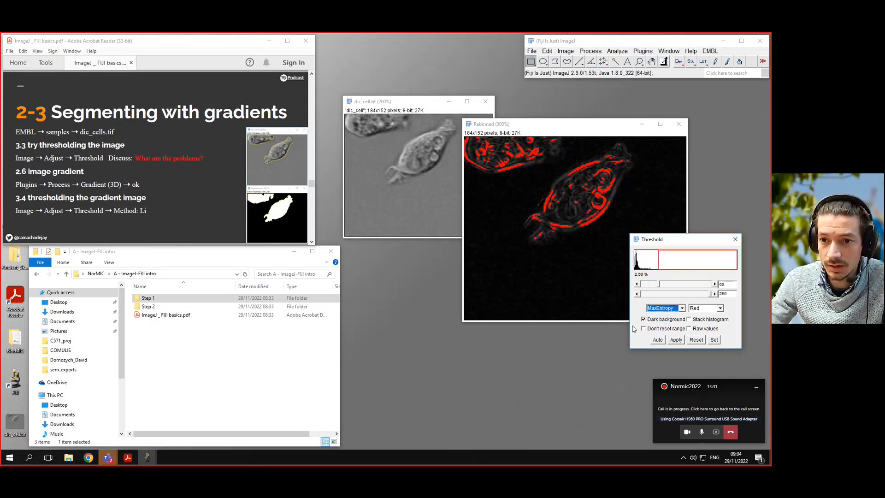
- Compare threshold methods, apply the Li threshold to the gradient image and close the Threshold dialog
{"action": "key", "text": "Down"}
{"action": "key", "text": "Up"}
{"action": "key", "text": "Up"}
{"action": "key", "text": "Up"}
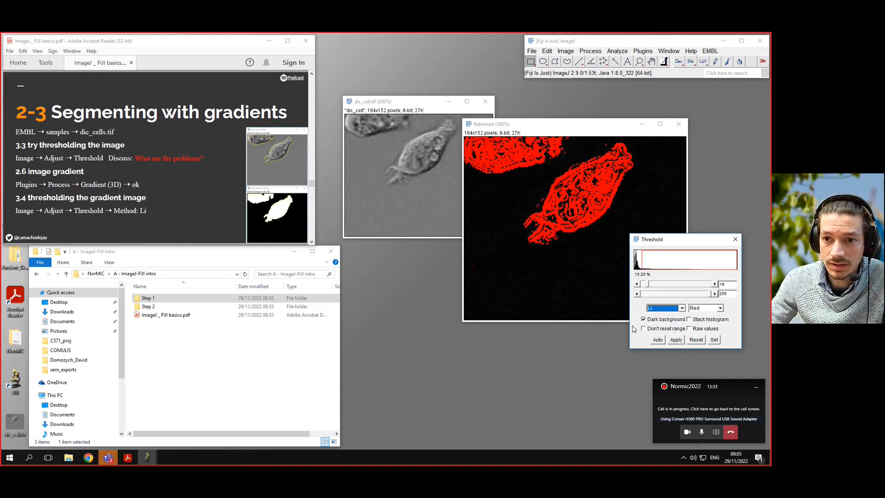
{"action": "key", "text": "Down"}
{"action": "key", "text": "Down"}
{"action": "key", "text": "Up"}
{"action": "key", "text": "Up"}
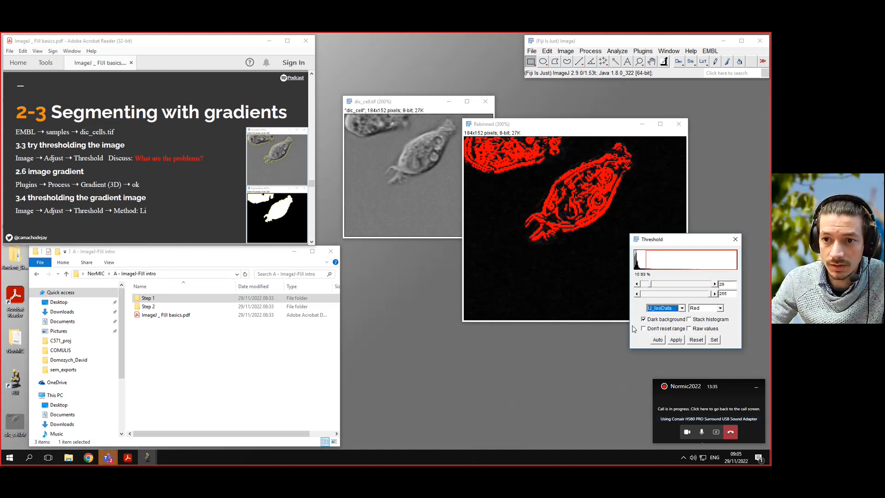
{"action": "key", "text": "Down"}
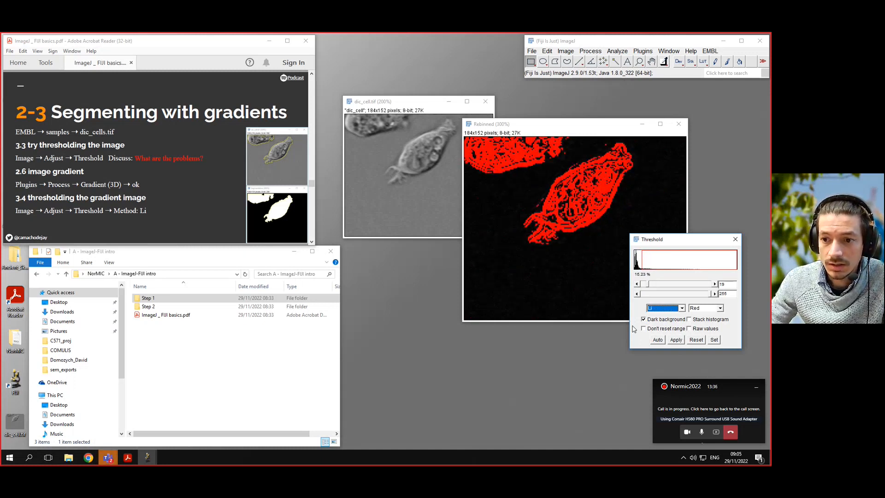
{"action": "left_click", "coordinate": [675, 339]}
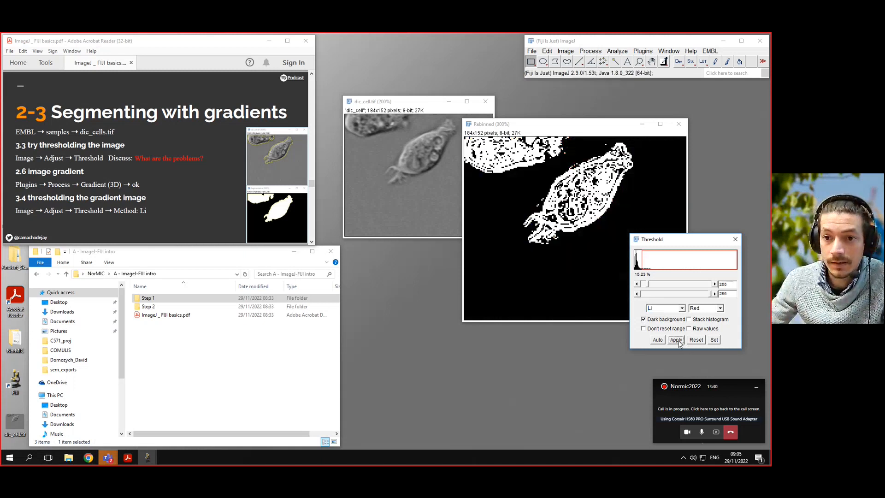
{"action": "left_click", "coordinate": [735, 239]}
- Run the binary Close- command on the thresholded mask
{"action": "left_click_drag", "start_coordinate": [555, 128], "coordinate": [522, 129]}
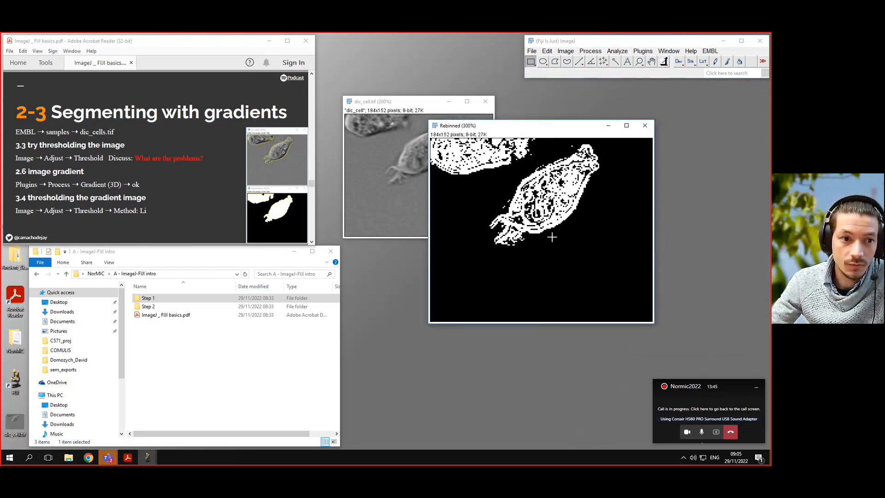
{"action": "left_click", "coordinate": [312, 242]}
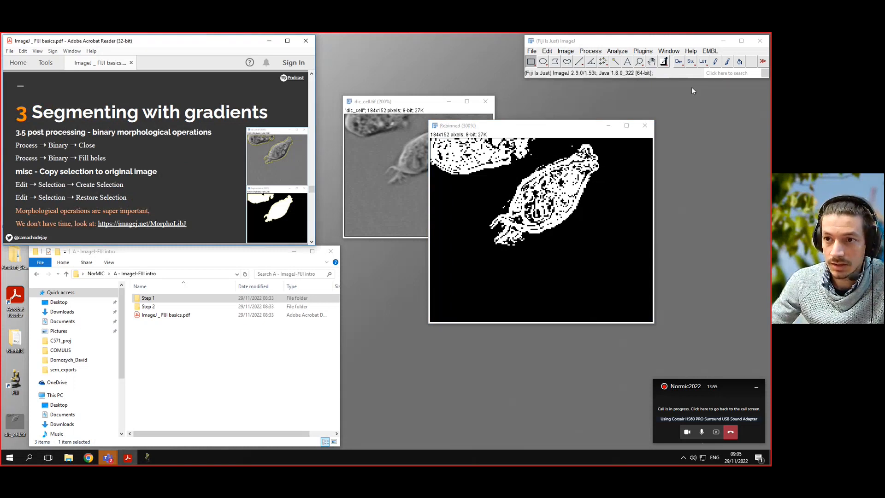
{"action": "left_click", "coordinate": [722, 73]}
{"action": "type", "text": "clos"}
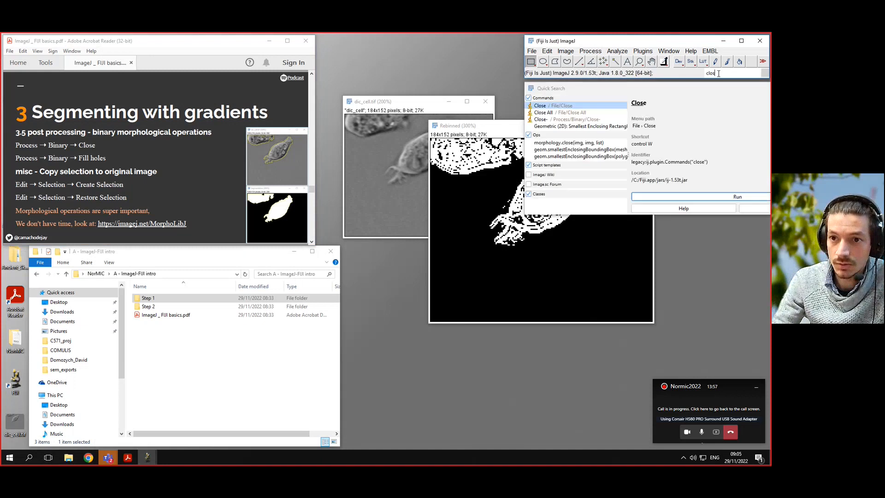
{"action": "type", "text": "e"}
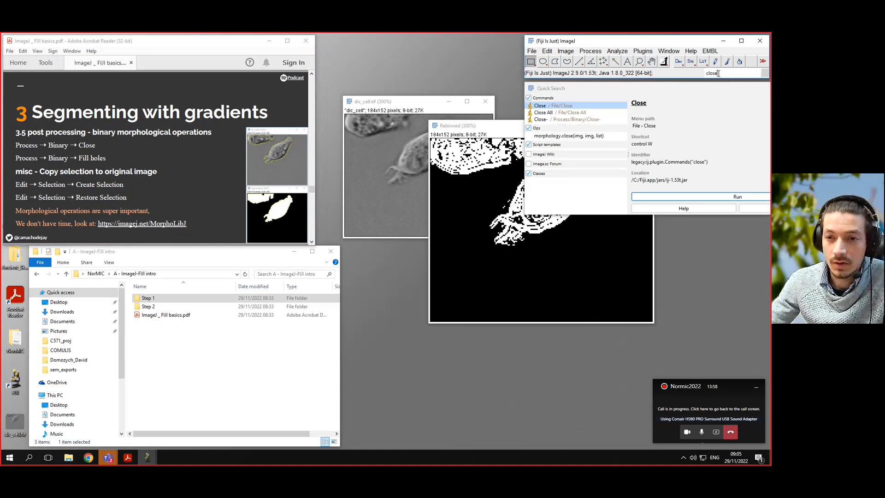
{"action": "left_click", "coordinate": [558, 121]}
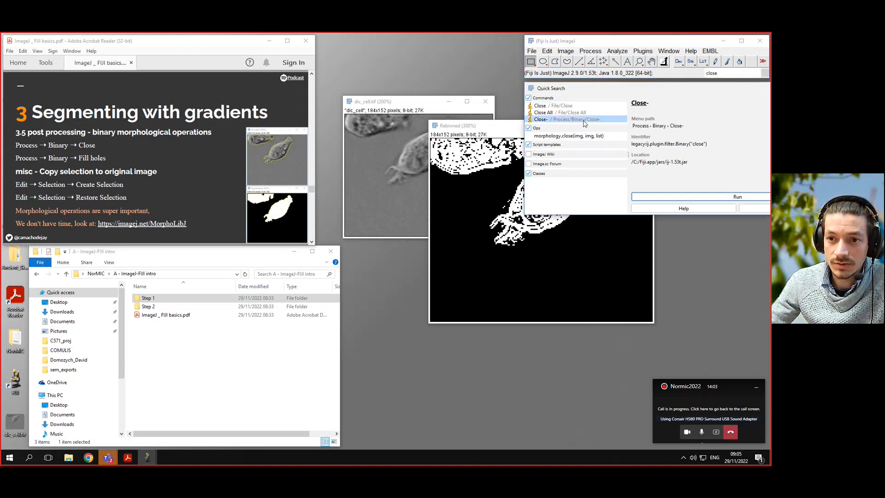
{"action": "left_click", "coordinate": [710, 200]}
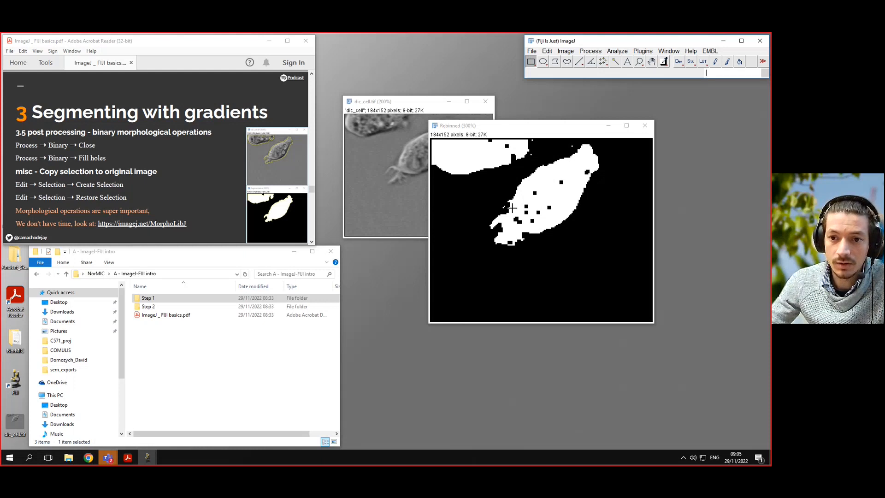
- Run Fill Holes on the binary mask
{"action": "left_click", "coordinate": [734, 74]}
{"action": "type", "text": "fill"}
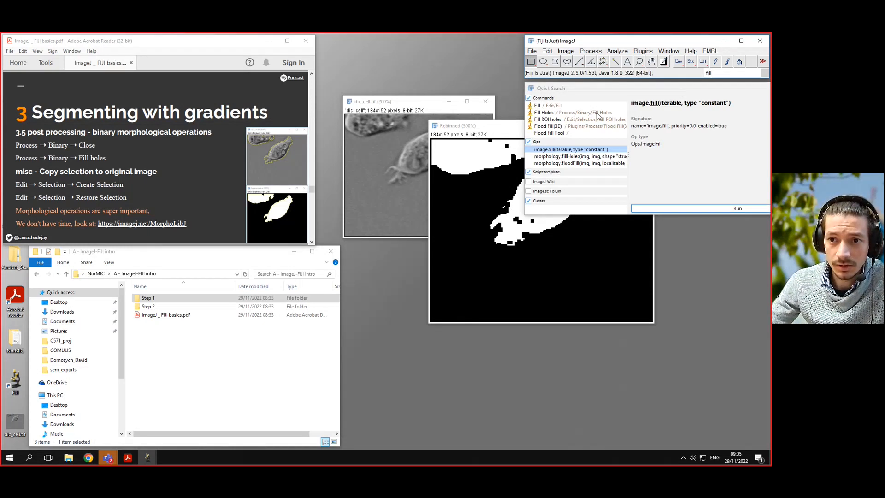
{"action": "left_click", "coordinate": [571, 113]}
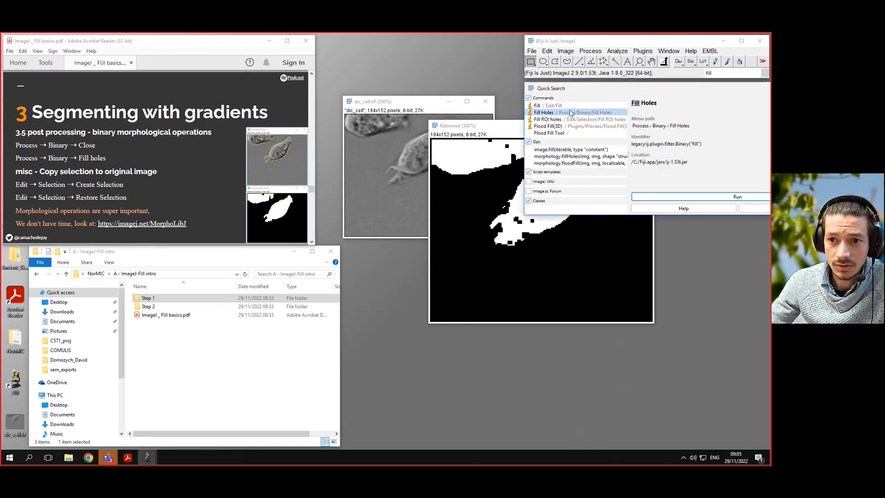
{"action": "left_click", "coordinate": [729, 195]}
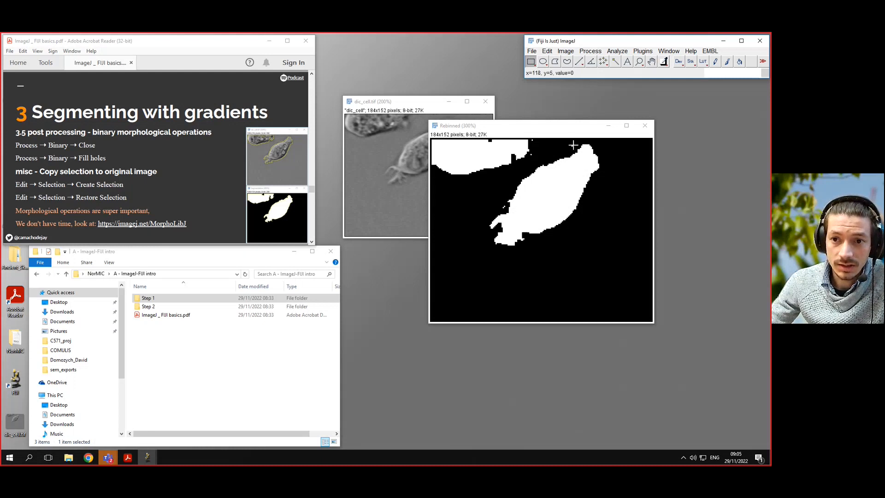
- Run the binary Open command on the mask to smooth its edges
{"action": "left_click", "coordinate": [726, 72]}
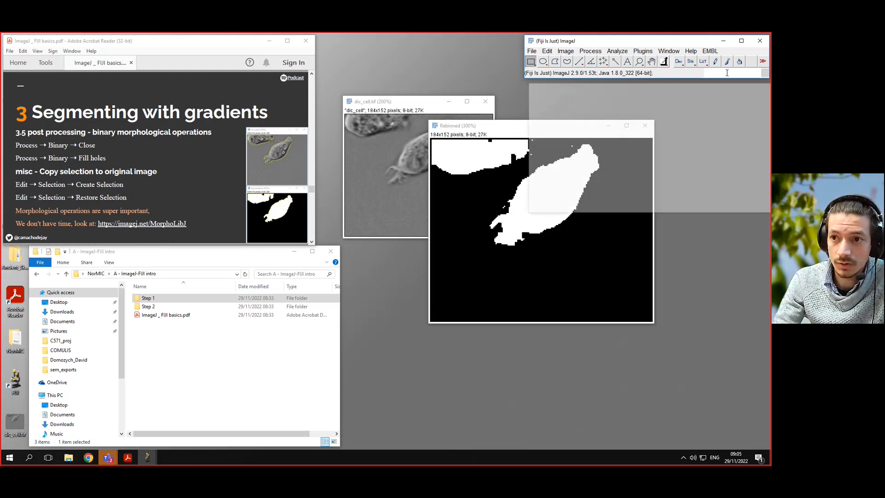
{"action": "type", "text": "open"}
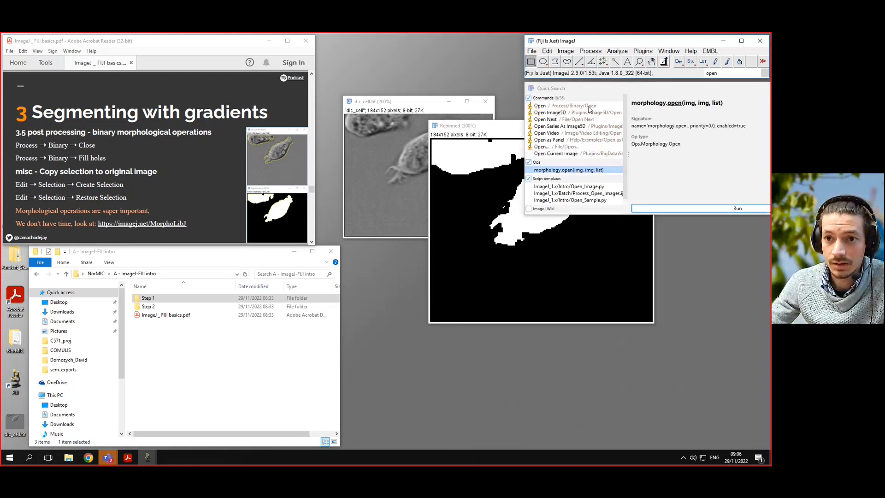
{"action": "left_click", "coordinate": [589, 109]}
{"action": "left_click", "coordinate": [709, 207]}
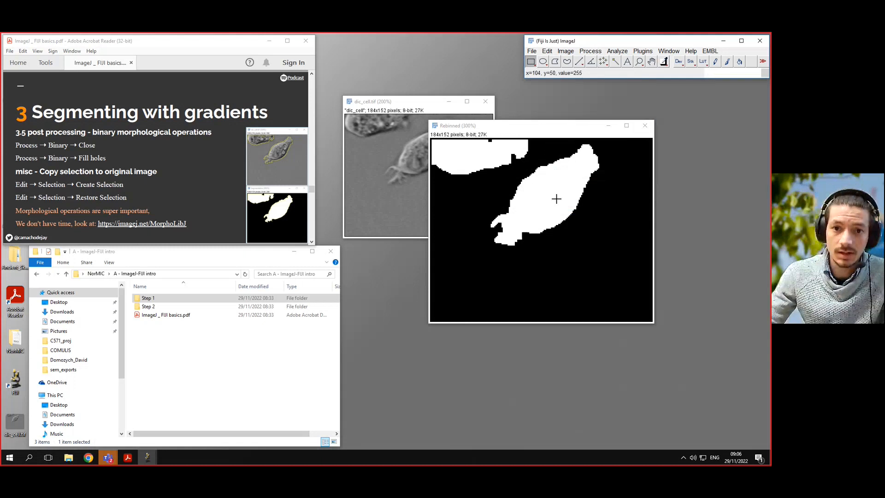
{"action": "left_click_drag", "start_coordinate": [543, 129], "coordinate": [618, 105]}
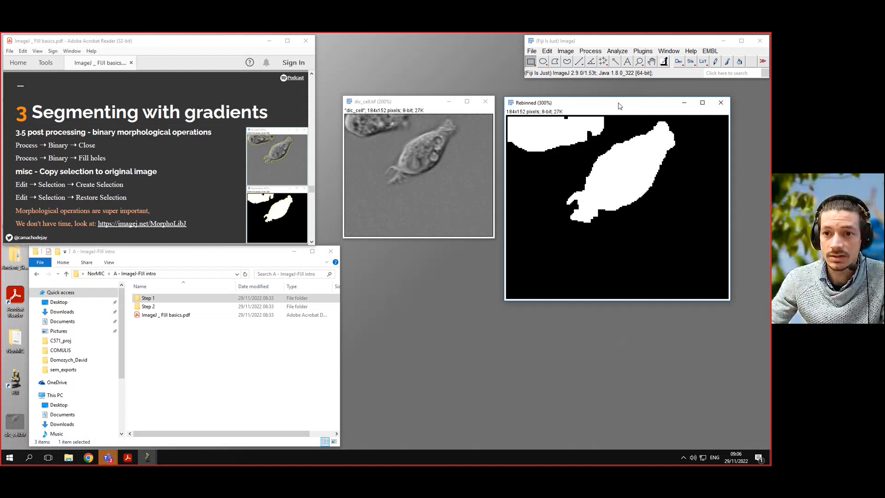
- Create a selection from the white regions of the binary mask
{"action": "left_click", "coordinate": [547, 51]}
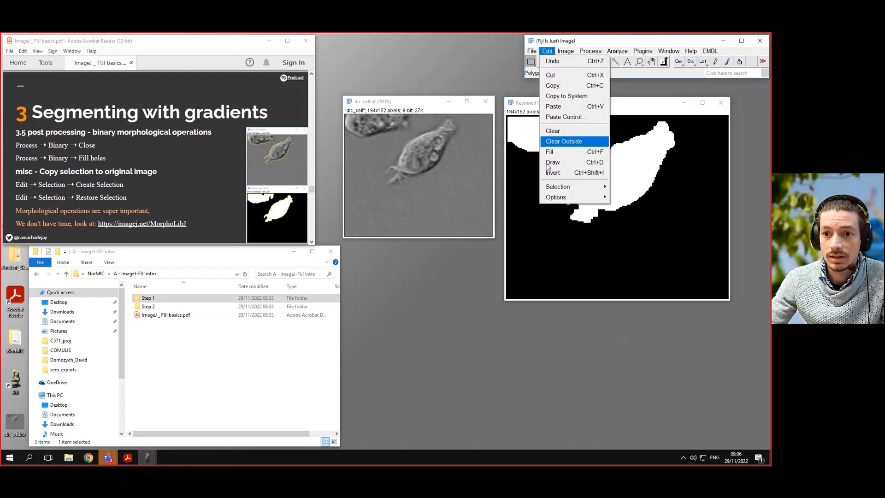
{"action": "mouse_move", "coordinate": [574, 189]}
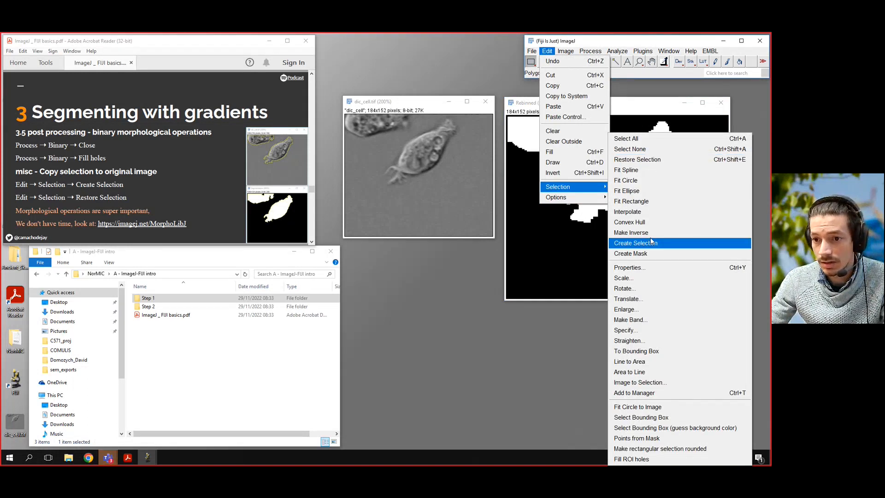
{"action": "left_click", "coordinate": [665, 244]}
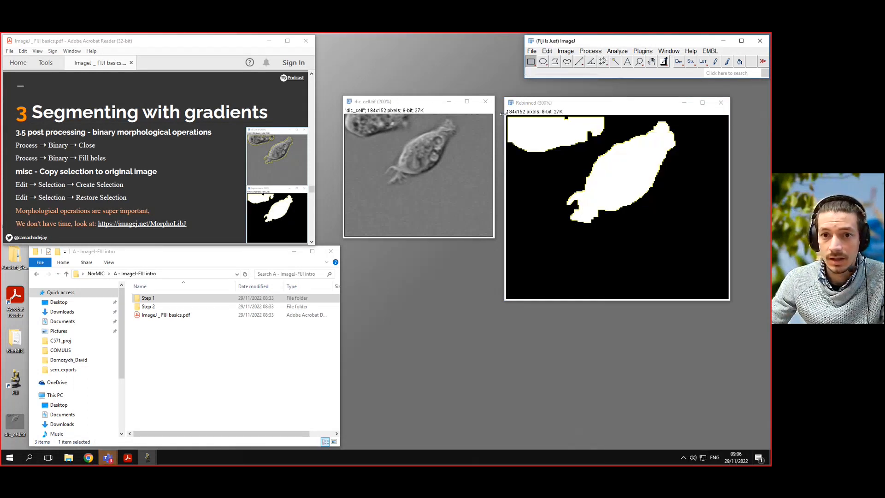
- Restore the mask selection onto the original dic_cell image
{"action": "left_click", "coordinate": [415, 107]}
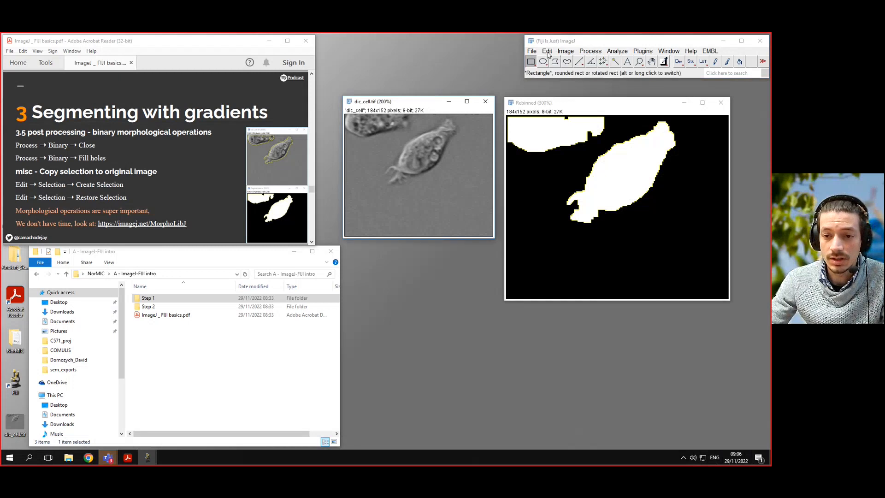
{"action": "left_click", "coordinate": [547, 51]}
{"action": "mouse_move", "coordinate": [572, 187]}
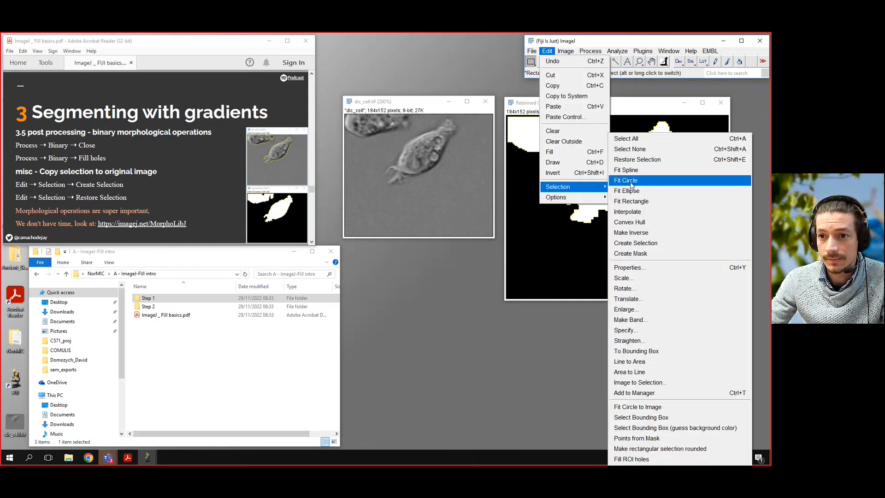
{"action": "left_click", "coordinate": [637, 160]}
{"action": "scroll", "coordinate": [453, 175], "scroll_direction": "up", "scroll_amount": 1}
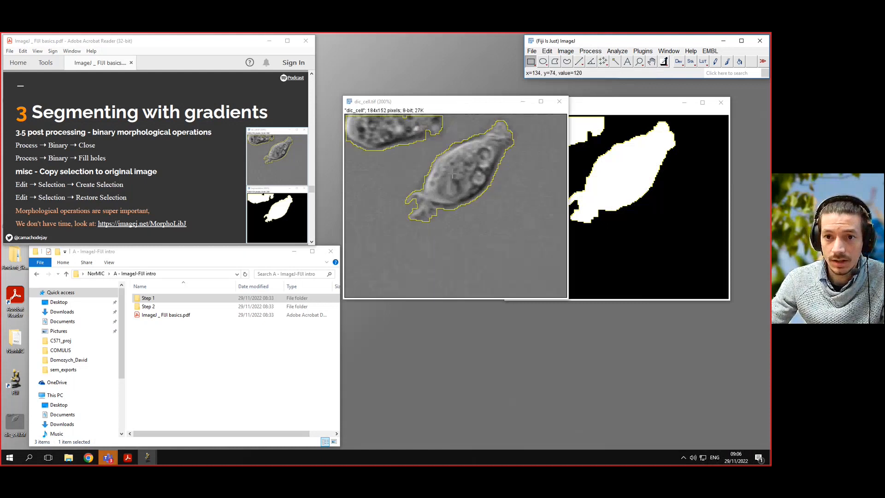
{"action": "scroll", "coordinate": [453, 174], "scroll_direction": "up", "scroll_amount": 1}
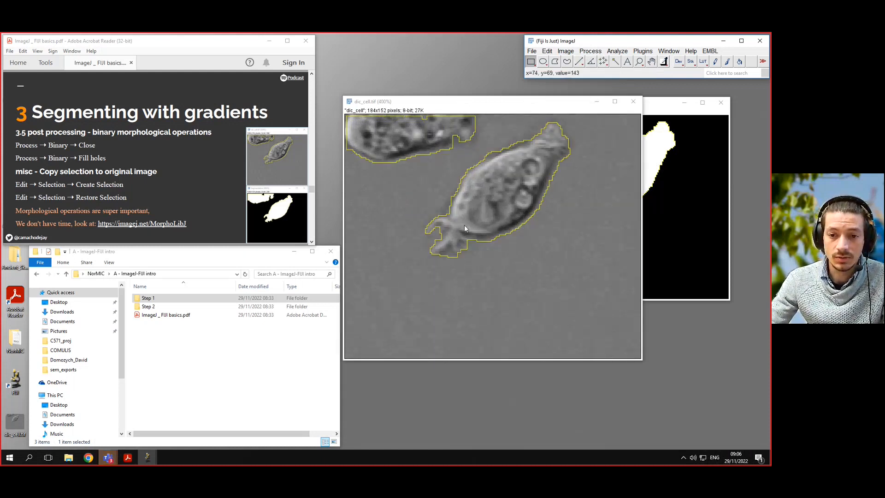